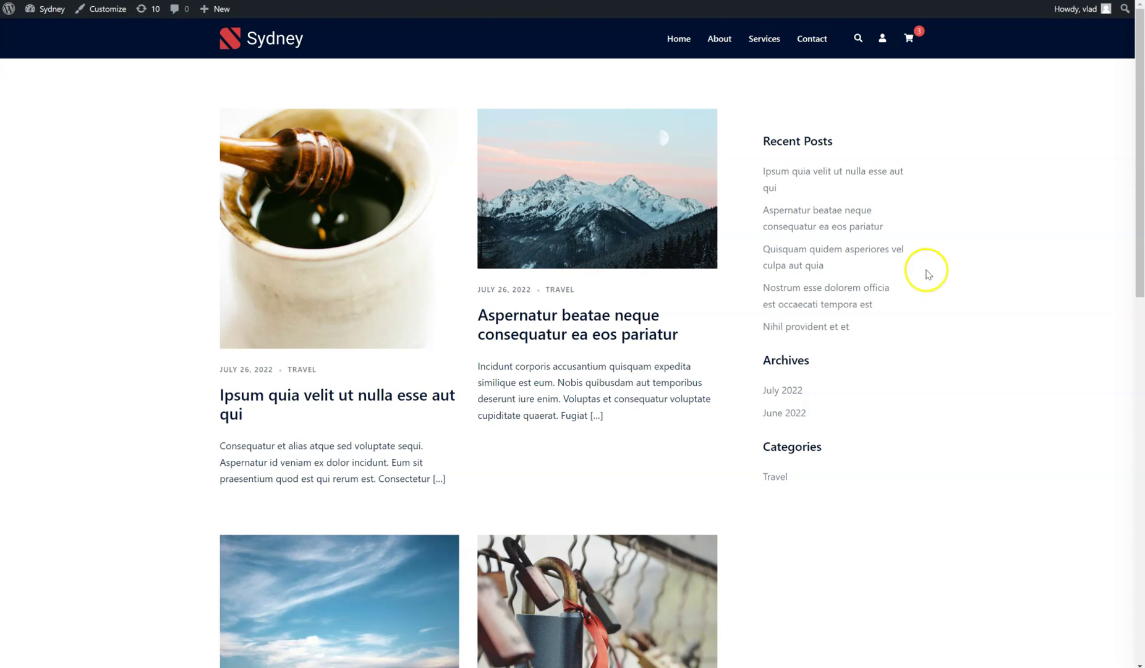
# Activate the Mega Menu module from the Sydney Theme Dashboard.
pyautogui.click(51, 9)
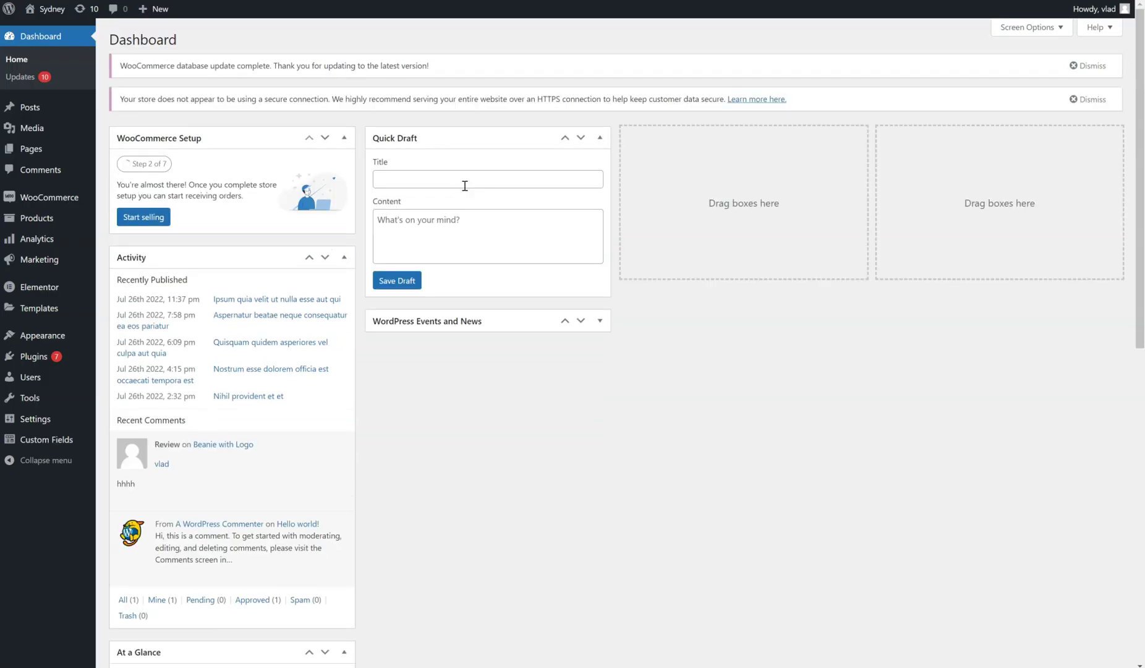
pyautogui.moveTo(61, 332)
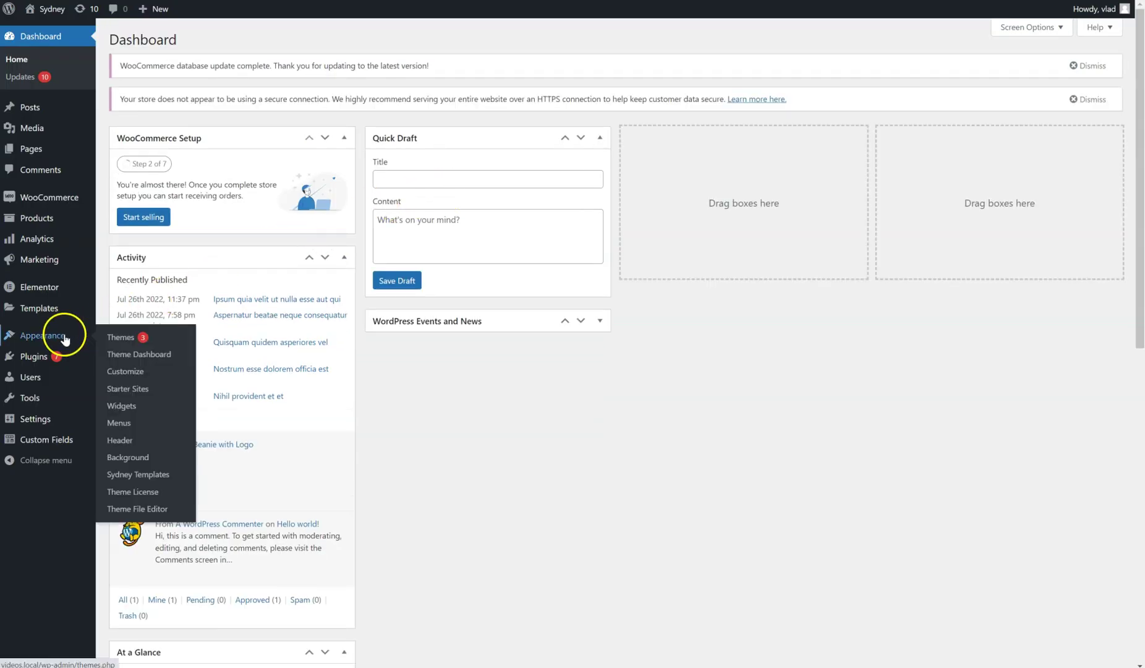
pyautogui.click(167, 361)
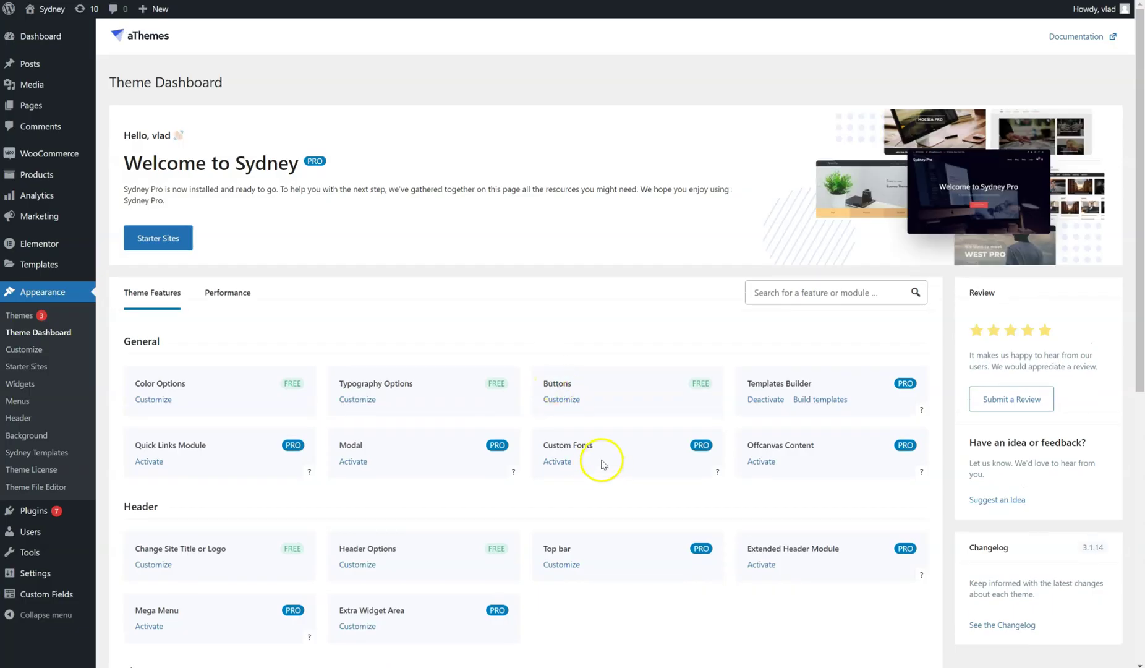
pyautogui.scroll(-1, 596, 458)
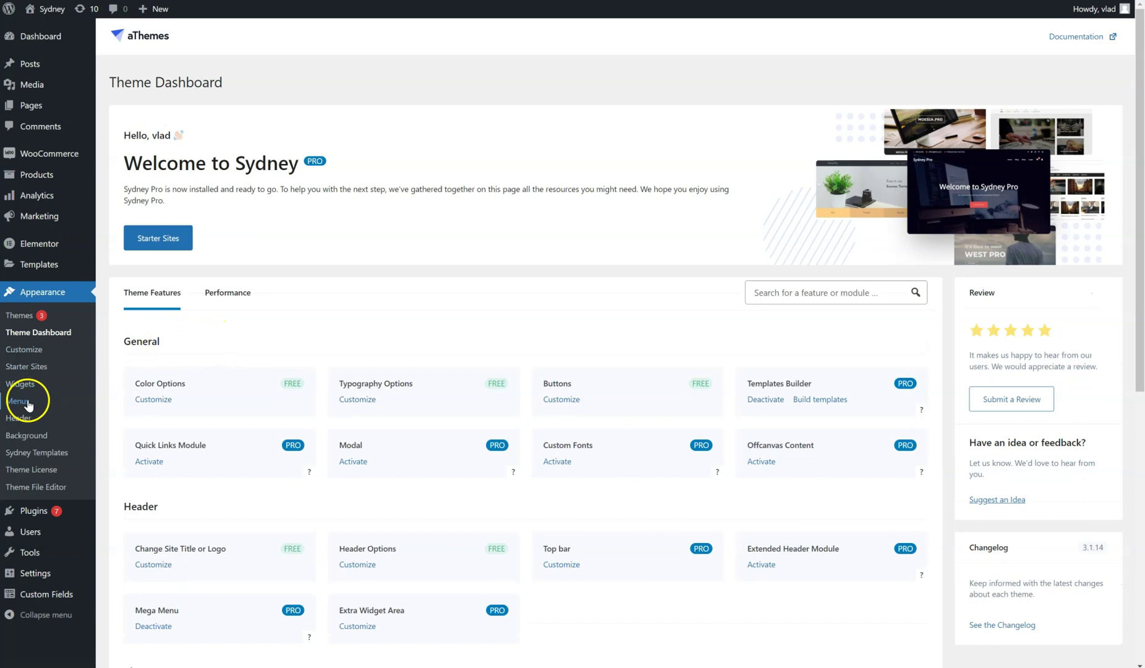
# Enable Sydney Mega Menu on the About menu item and launch its Elementor content editor.
pyautogui.click(58, 399)
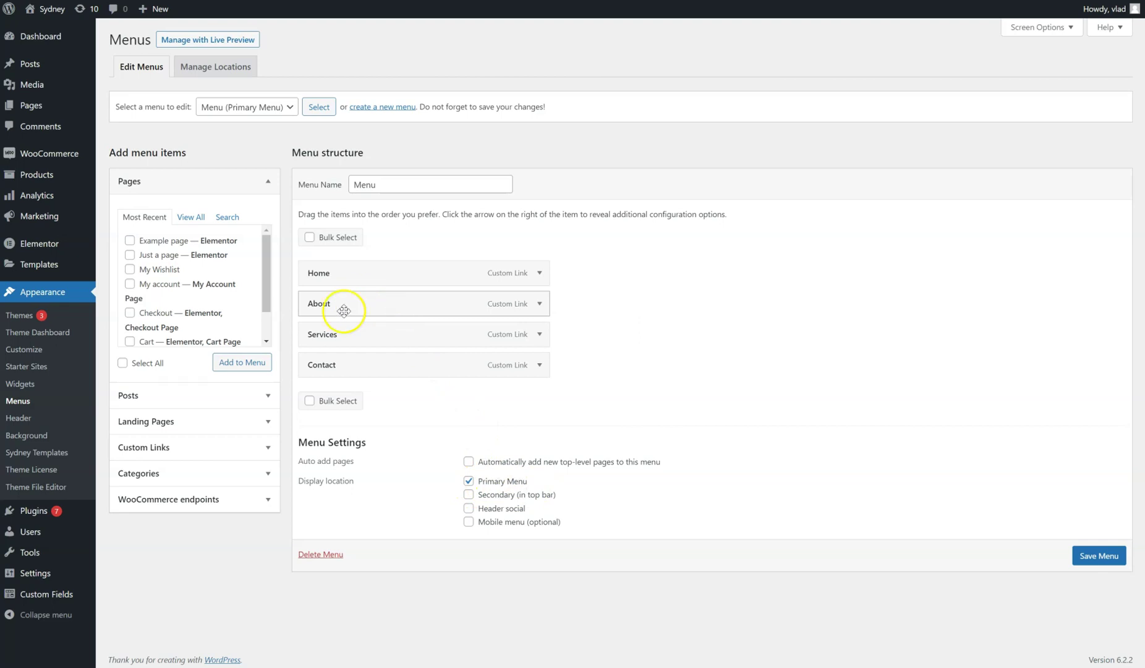
pyautogui.click(533, 303)
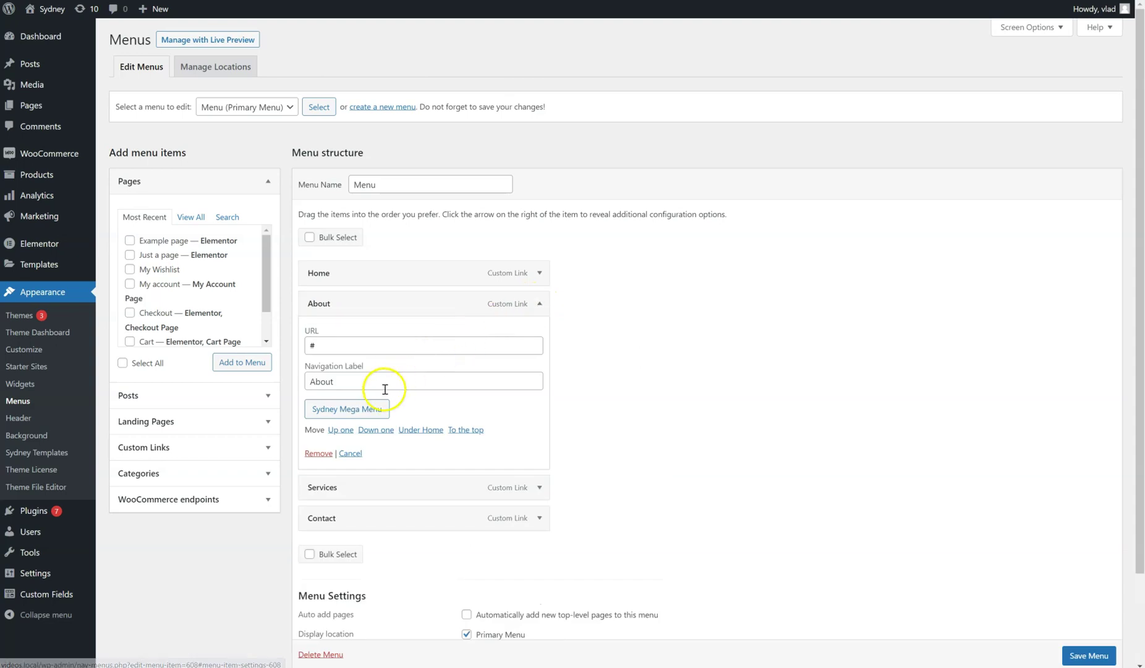
pyautogui.click(337, 416)
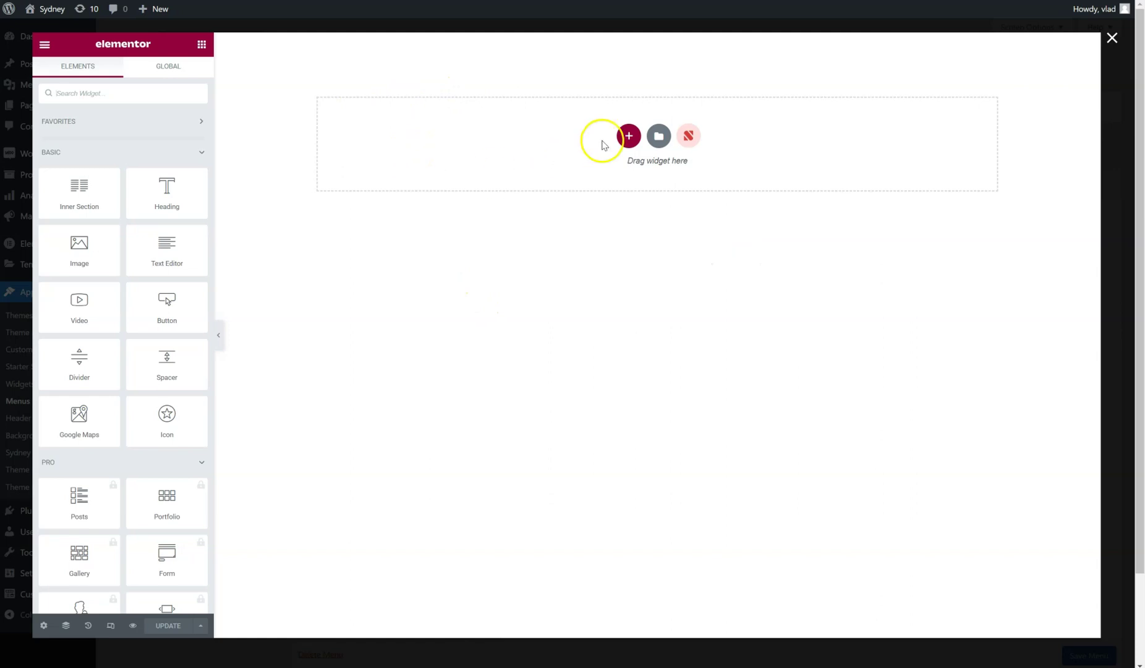
# Add a two-column section to the top of the mega menu canvas.
pyautogui.click(629, 136)
pyautogui.click(555, 172)
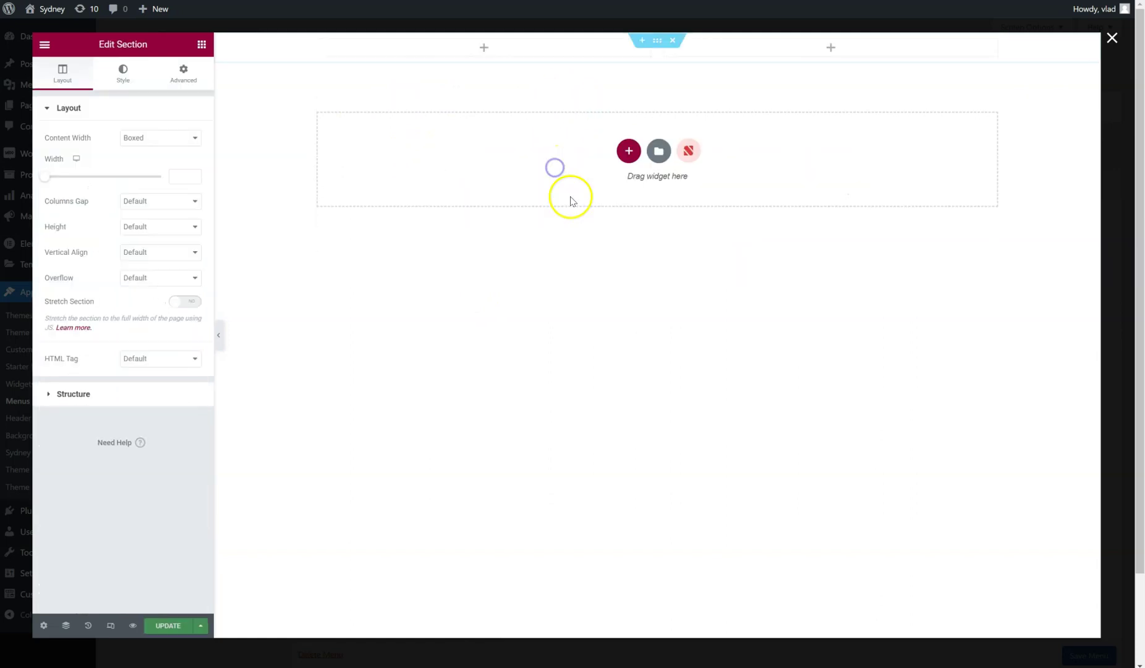
pyautogui.click(202, 46)
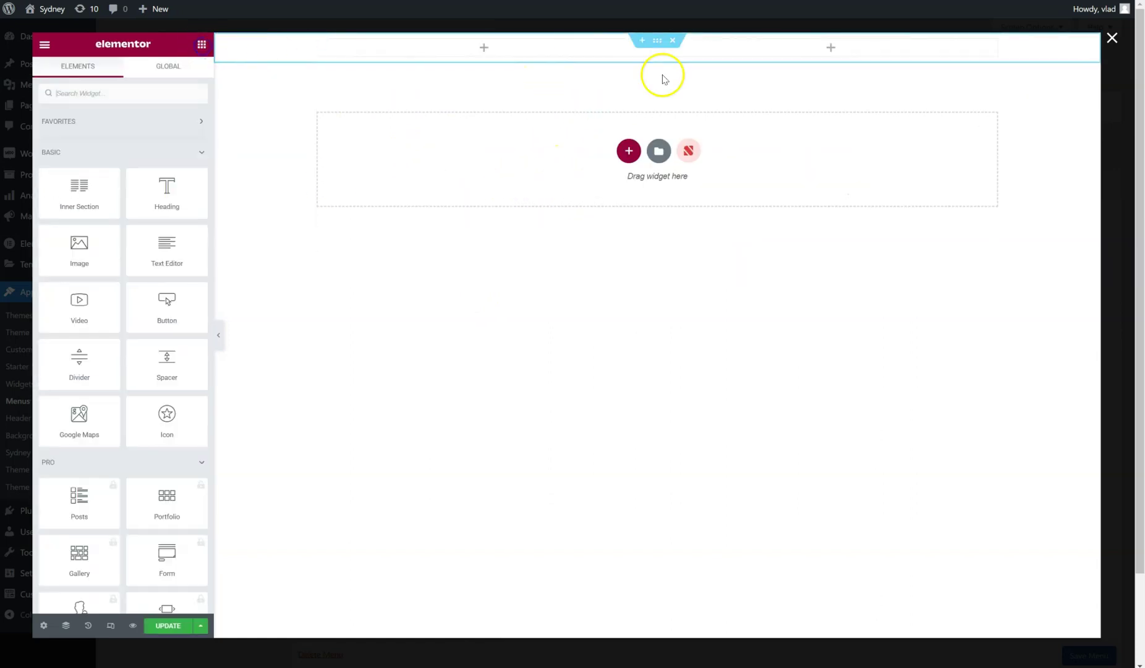
pyautogui.click(657, 40)
# Give the section a classic red #E85757 background colour.
pyautogui.click(124, 74)
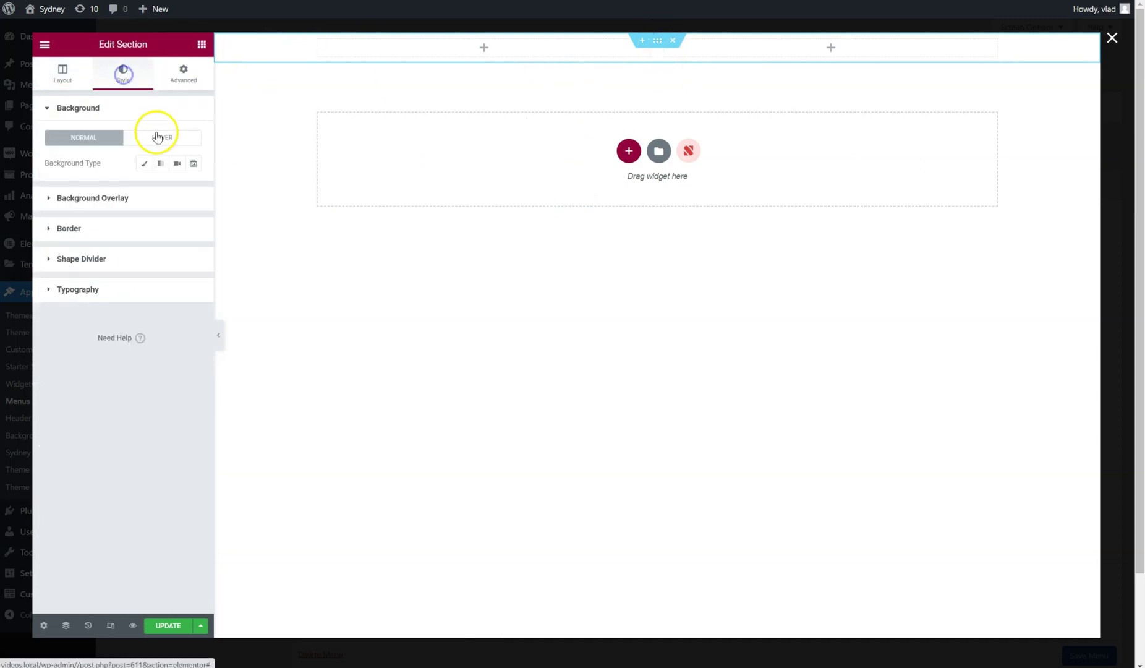
pyautogui.click(143, 163)
pyautogui.click(193, 189)
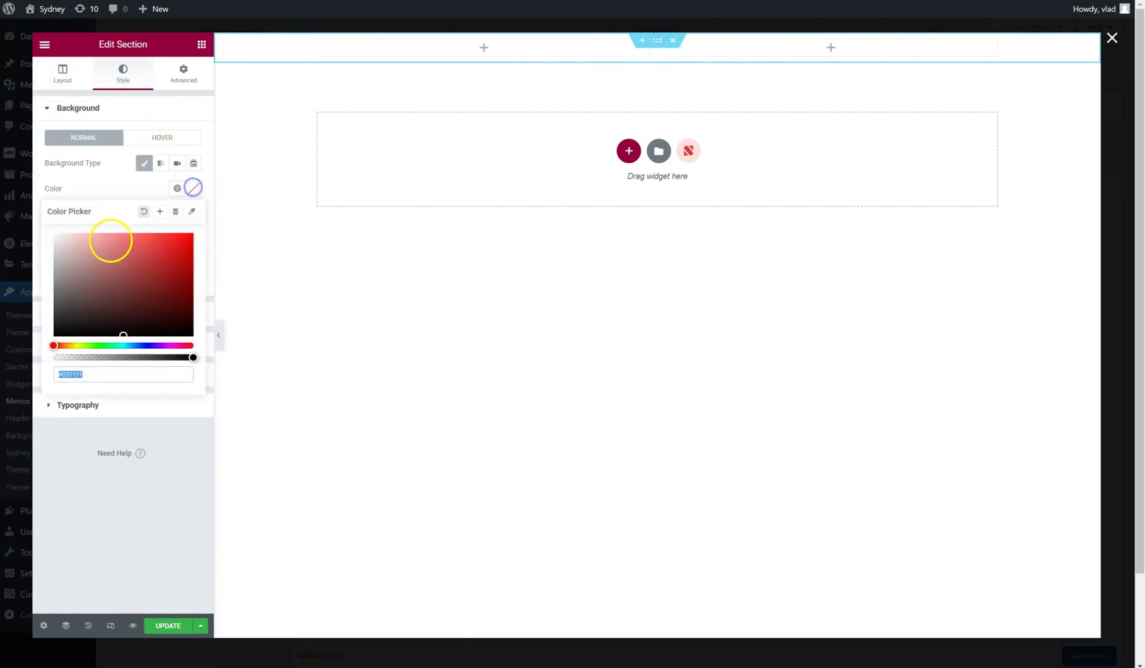
pyautogui.moveTo(110, 239); pyautogui.dragTo(141, 243)
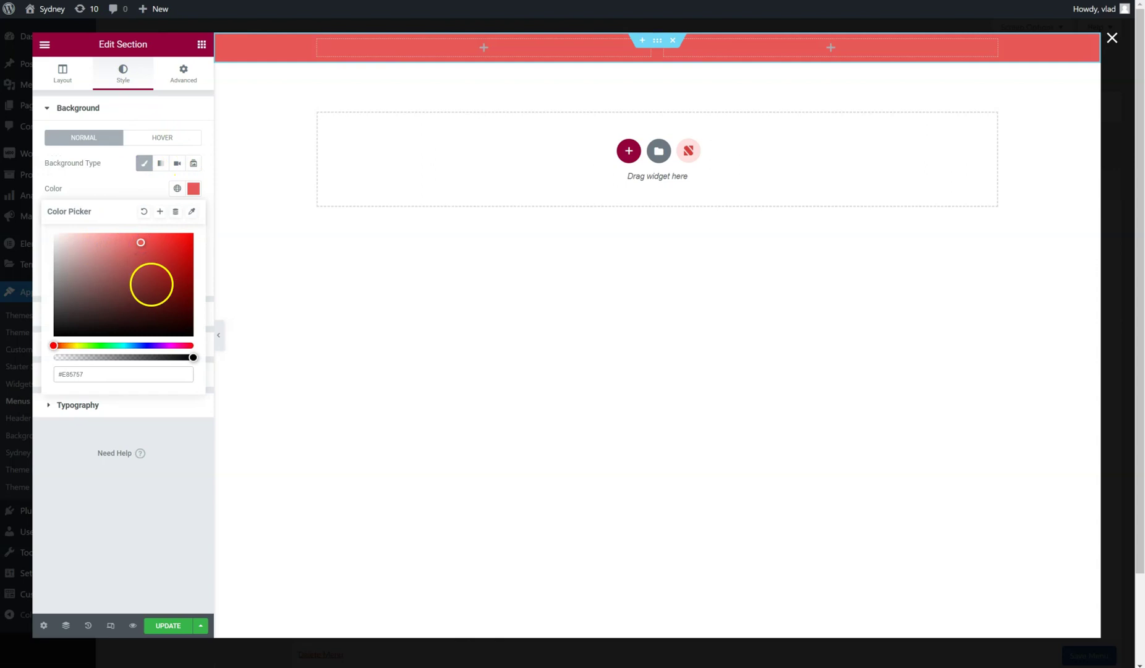
pyautogui.click(202, 43)
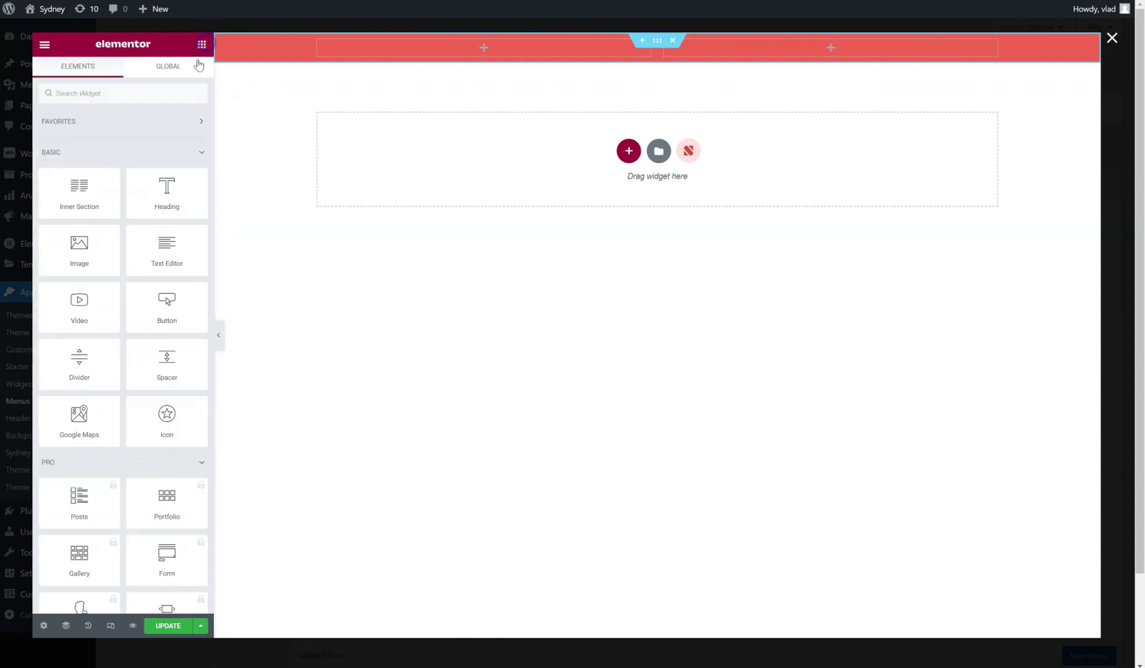
# Put a white 'My heading' title in the left column and a YouTube video in the right.
pyautogui.moveTo(166, 196); pyautogui.dragTo(493, 61)
pyautogui.click(120, 156)
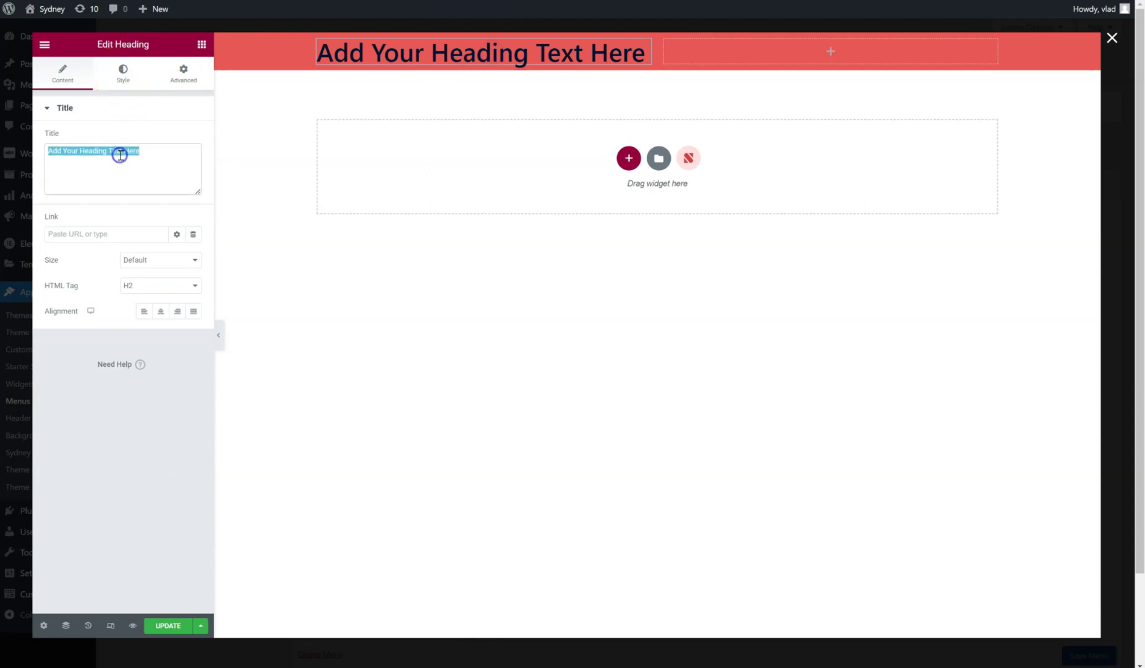
pyautogui.write('My heading')
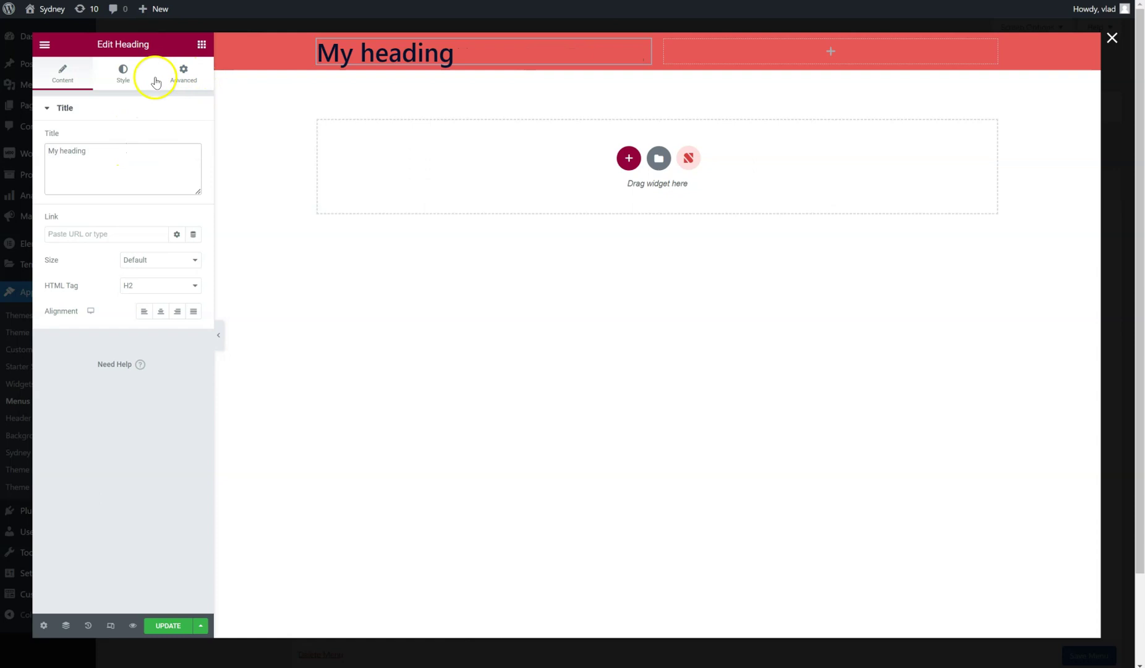
pyautogui.click(127, 71)
pyautogui.click(193, 137)
pyautogui.moveTo(112, 230); pyautogui.dragTo(41, 171)
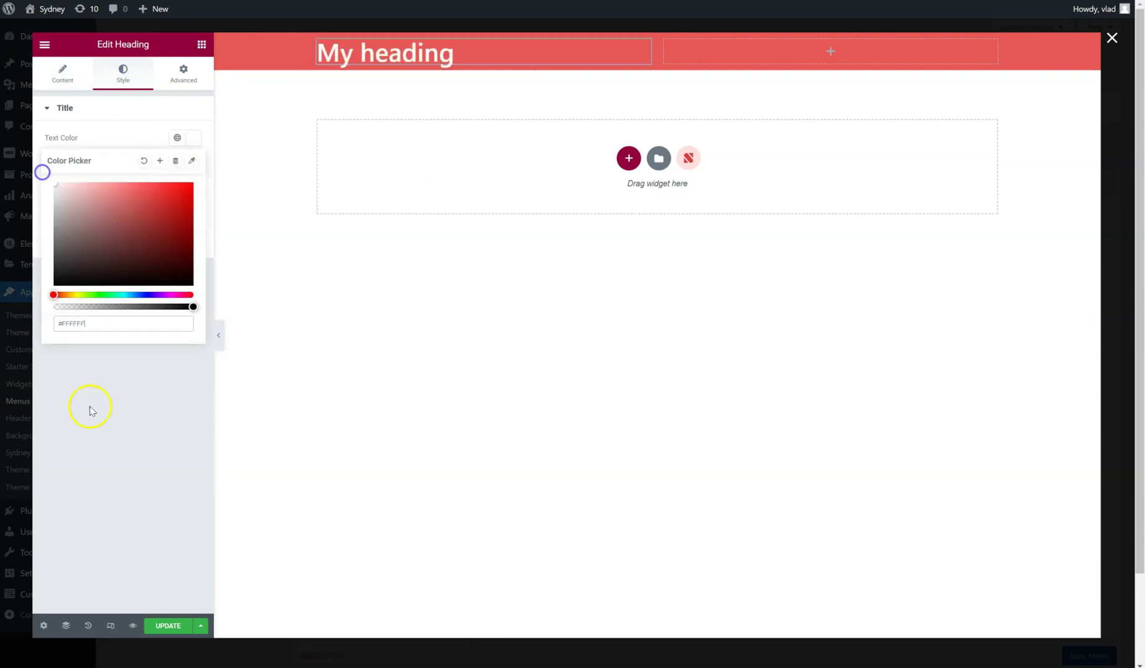
pyautogui.click(104, 443)
pyautogui.click(201, 44)
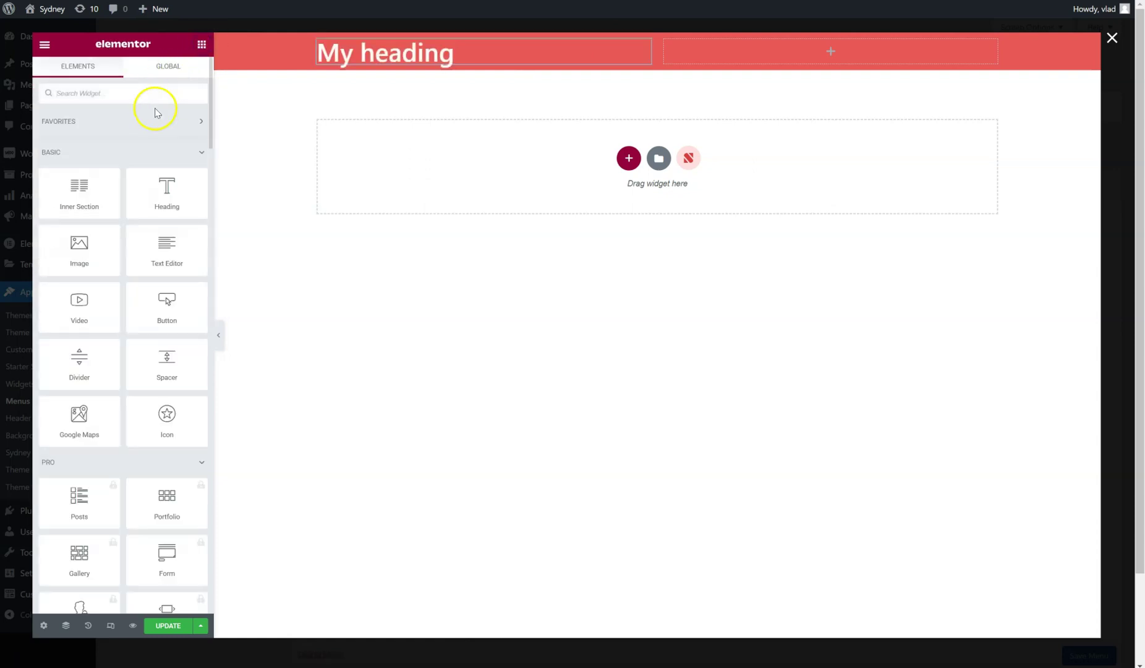
pyautogui.moveTo(80, 302); pyautogui.dragTo(802, 57)
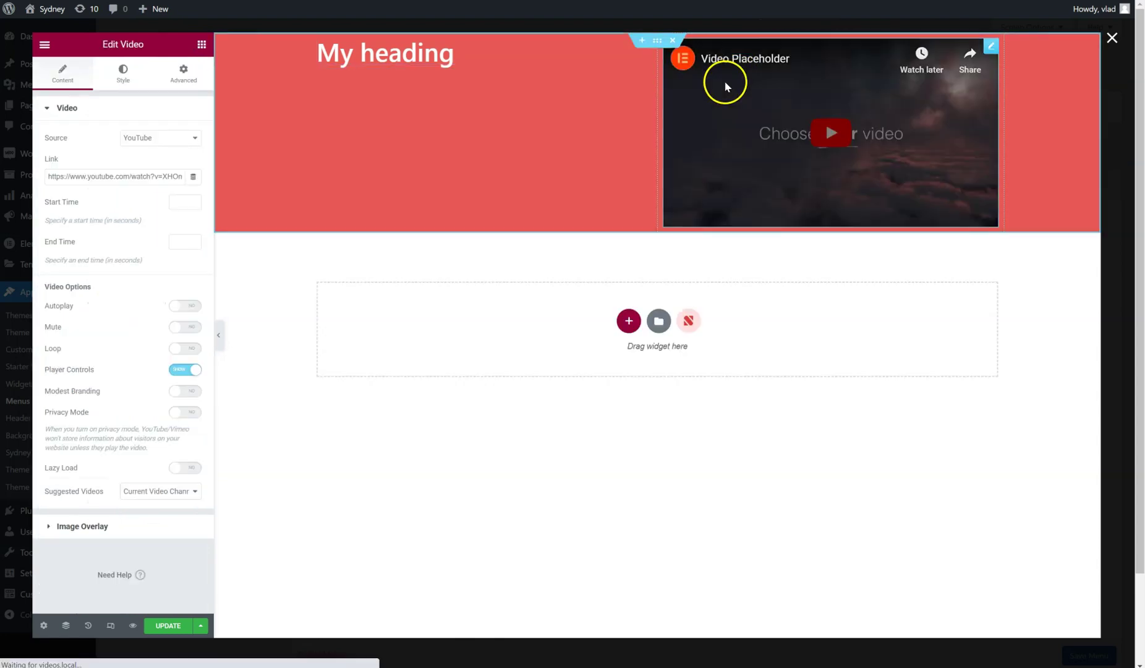
# Give the red section 40px padding on all sides.
pyautogui.click(657, 42)
pyautogui.click(184, 73)
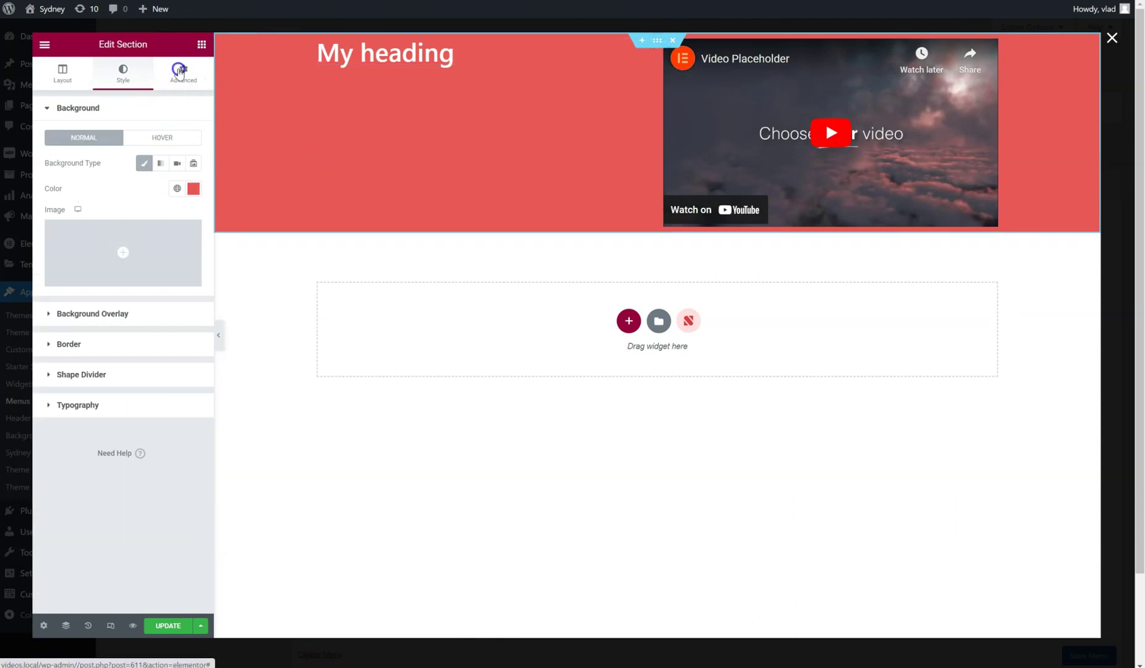
pyautogui.click(61, 198)
pyautogui.write('40')
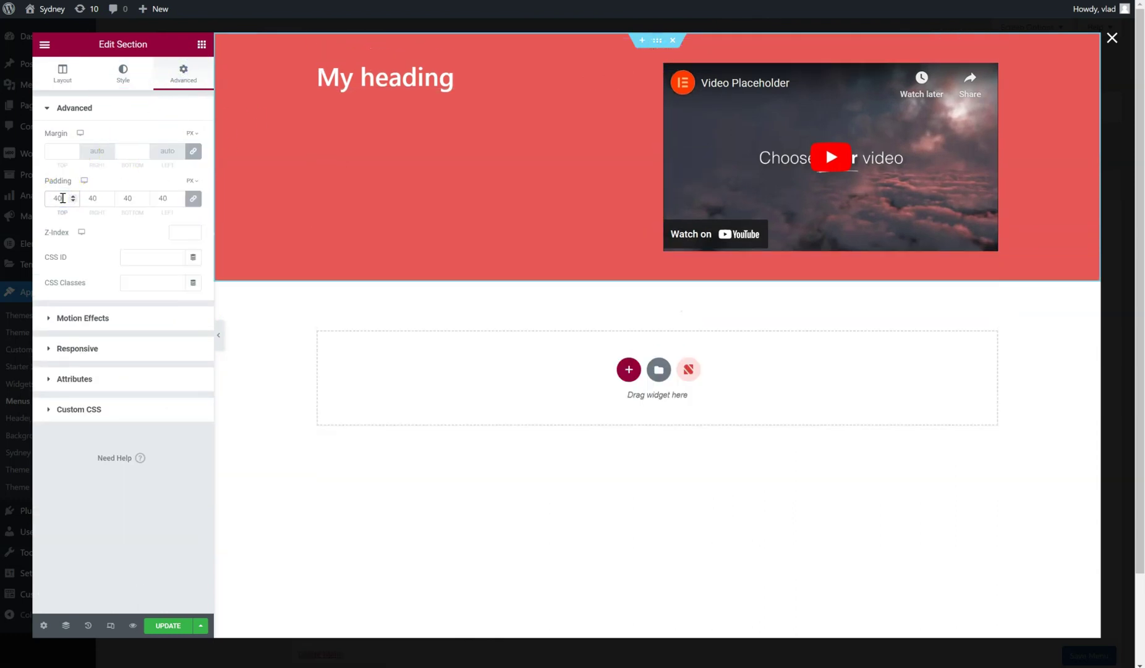
# Set the section's vertical alignment to Middle and save the mega menu content.
pyautogui.click(62, 72)
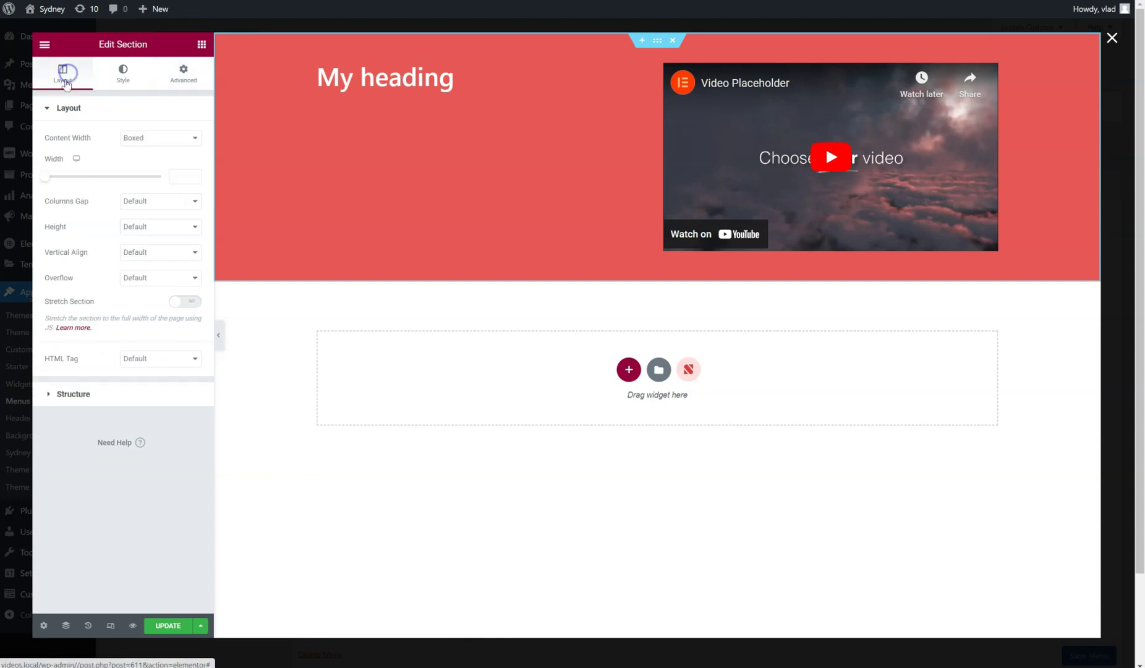
pyautogui.click(163, 252)
pyautogui.click(163, 288)
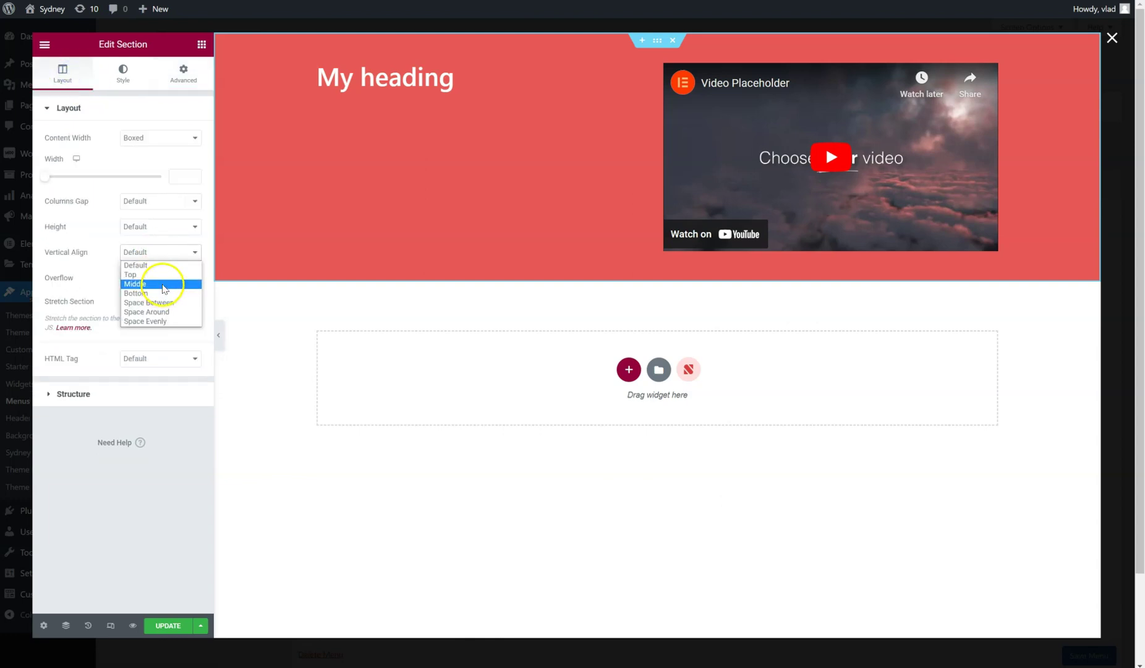
pyautogui.click(170, 627)
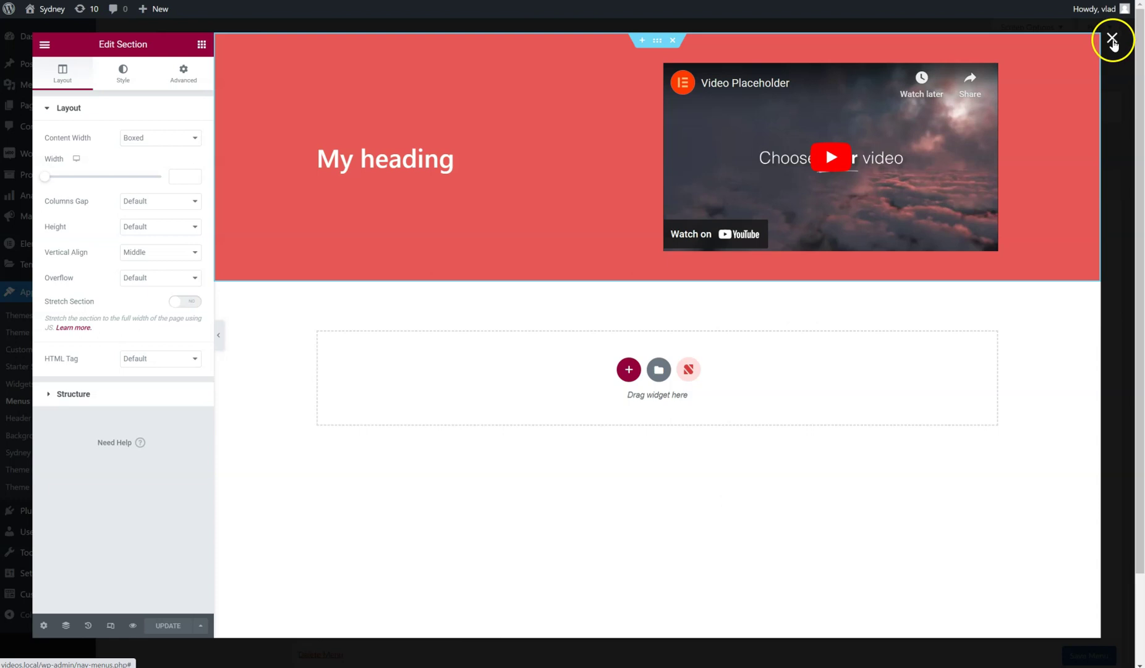
# Save and close the About mega menu settings, then view the live site.
pyautogui.click(1112, 40)
pyautogui.click(774, 420)
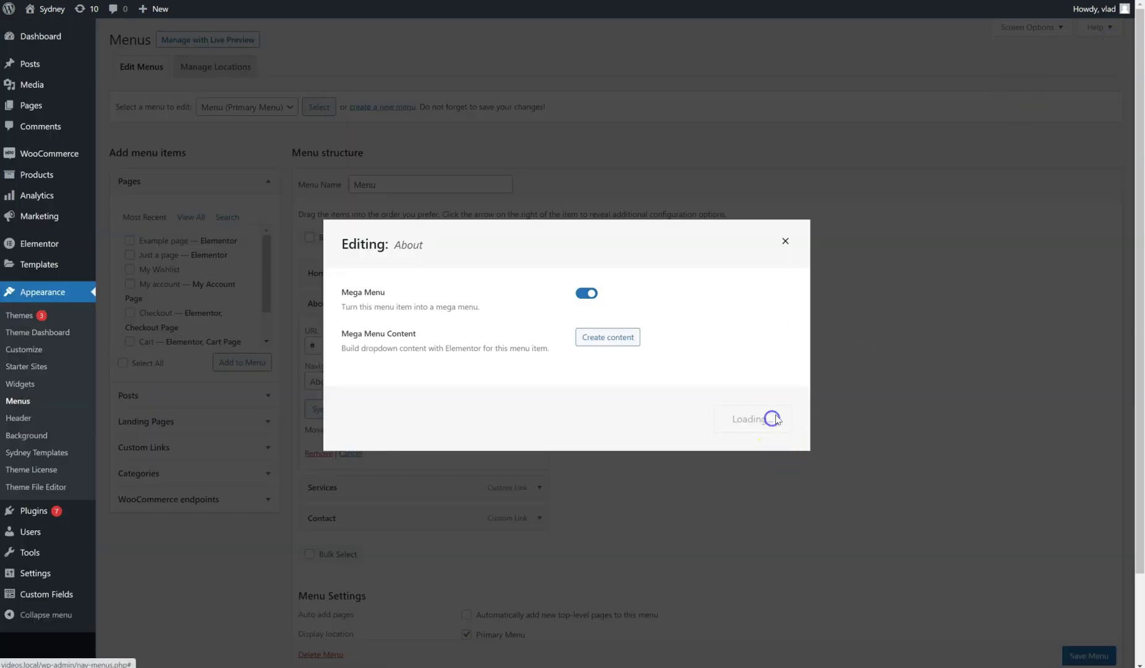
pyautogui.click(784, 241)
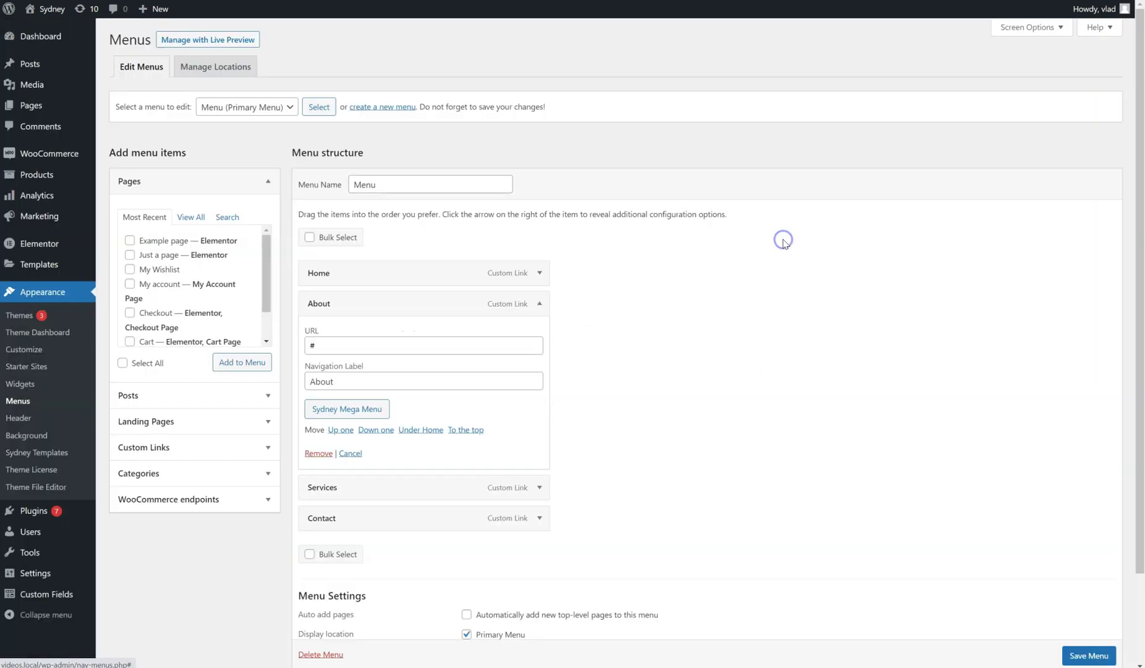
pyautogui.click(52, 9)
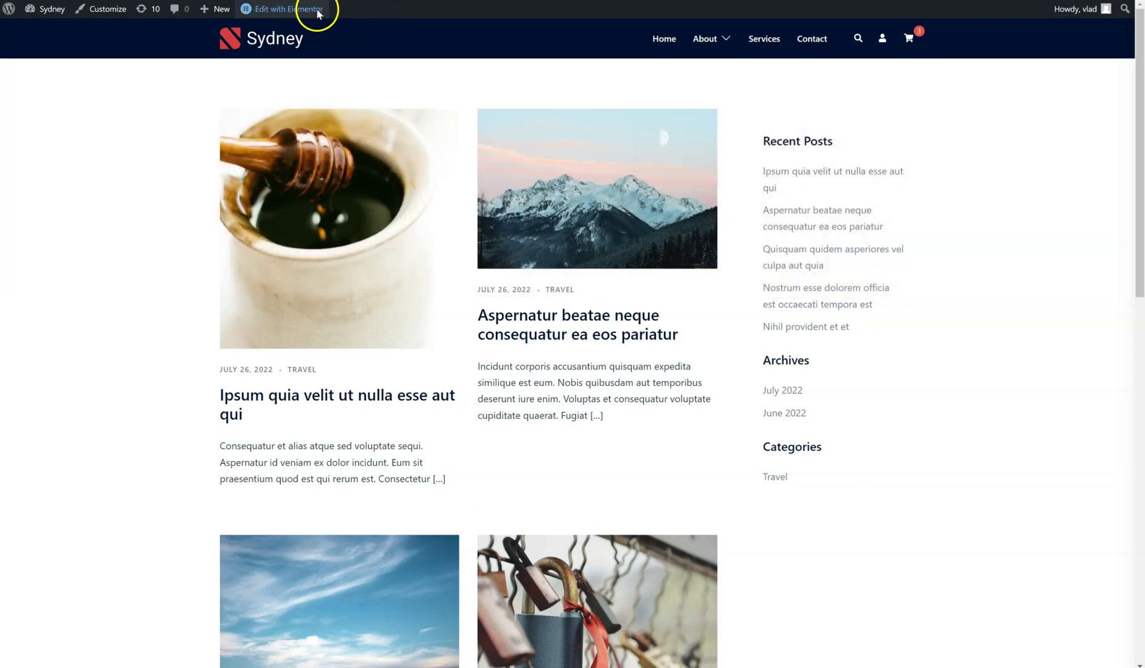
# Open the Sydney Mega Menu - 608 template, preview it at Tablet width, then exit Elementor.
pyautogui.moveTo(320, 7)
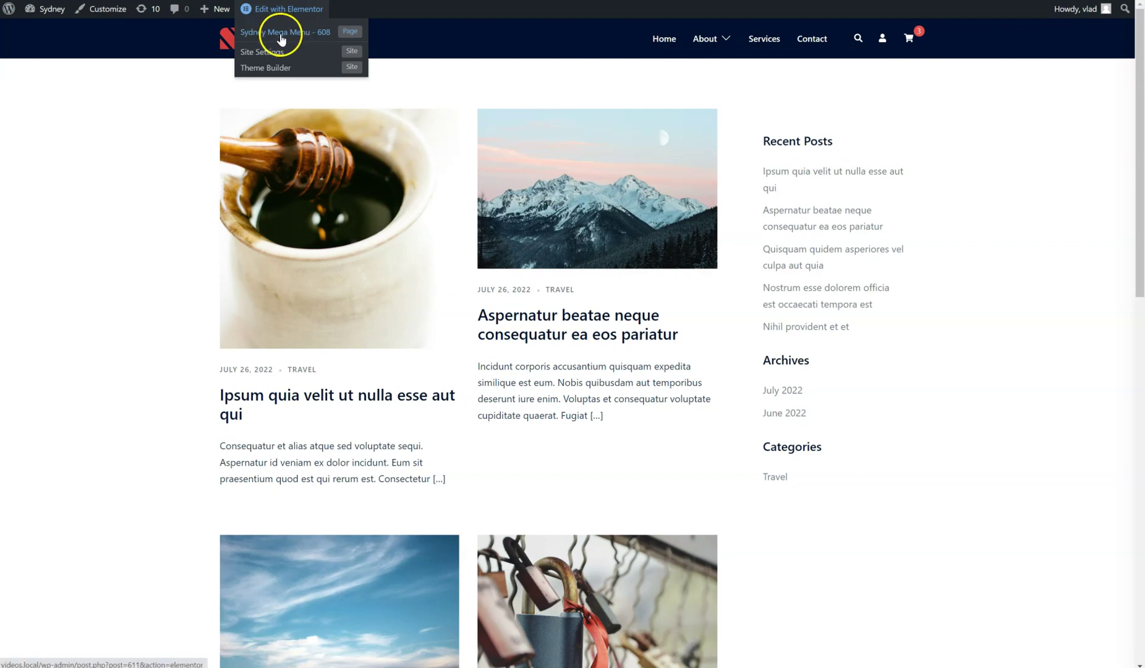
pyautogui.click(283, 39)
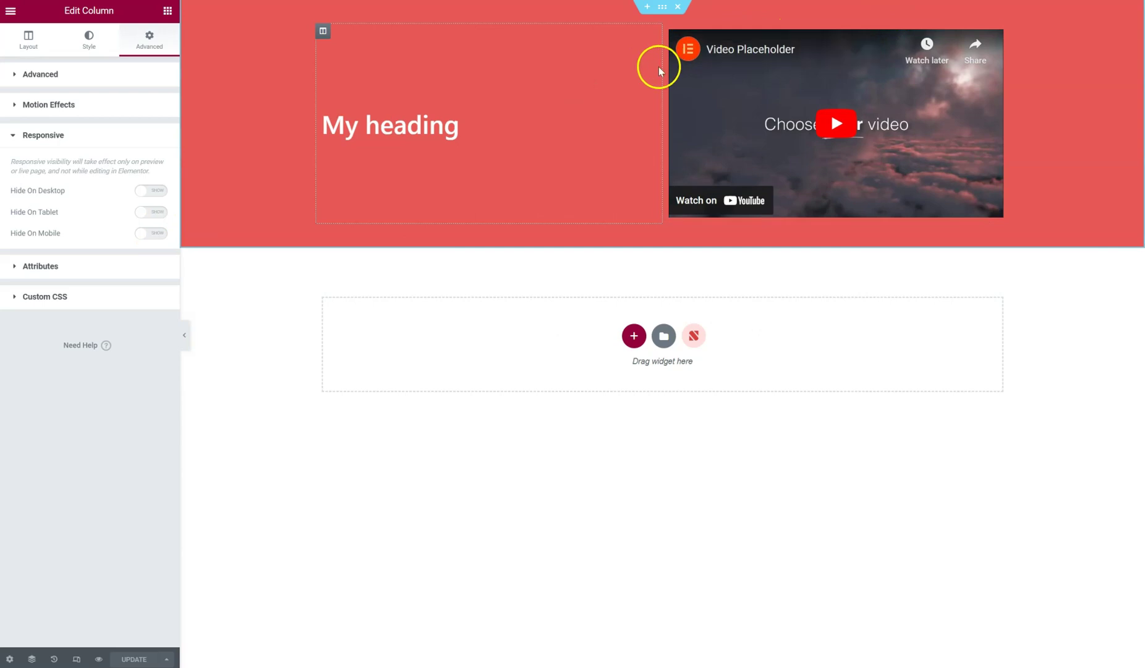
pyautogui.click(29, 38)
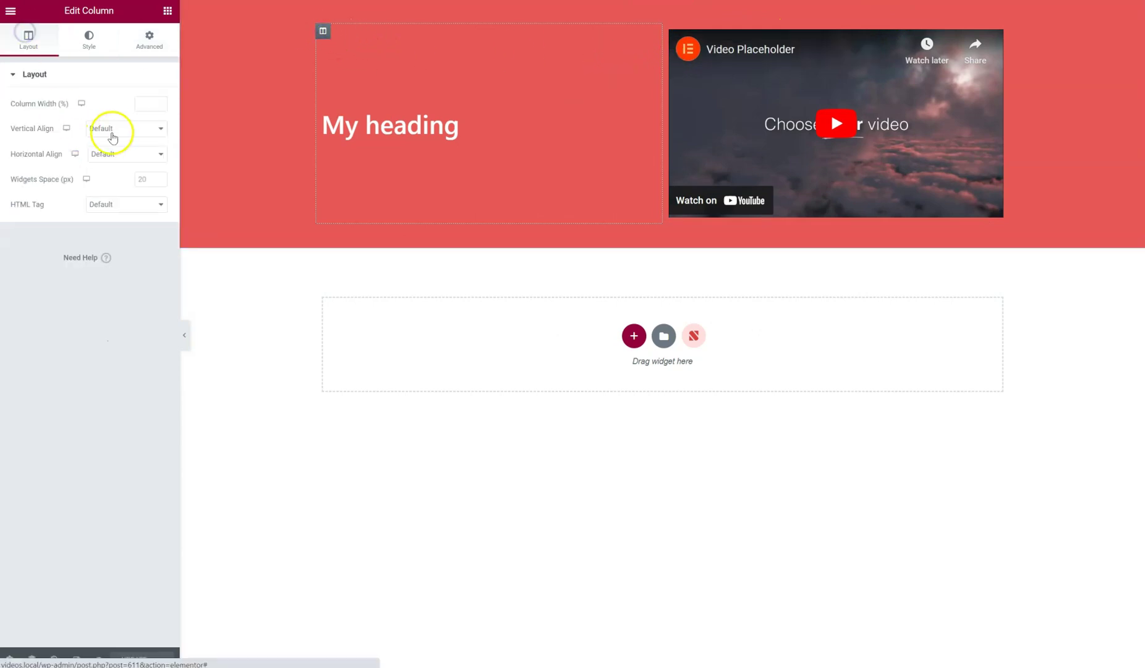
pyautogui.moveTo(82, 103)
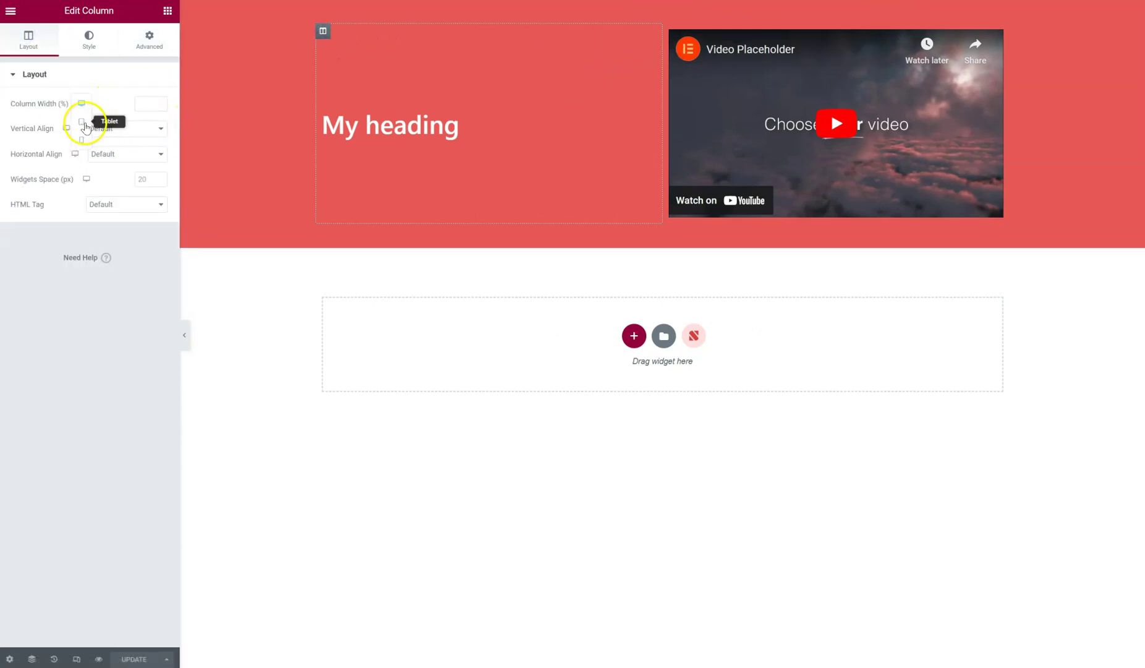
pyautogui.click(84, 124)
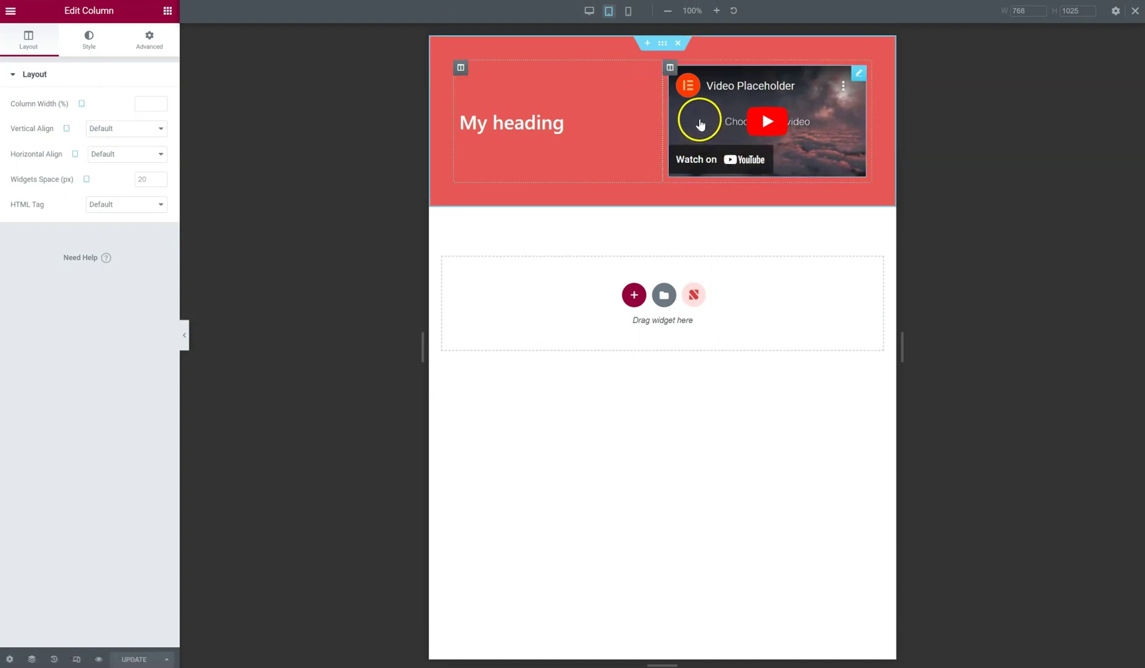
pyautogui.click(8, 13)
pyautogui.click(146, 250)
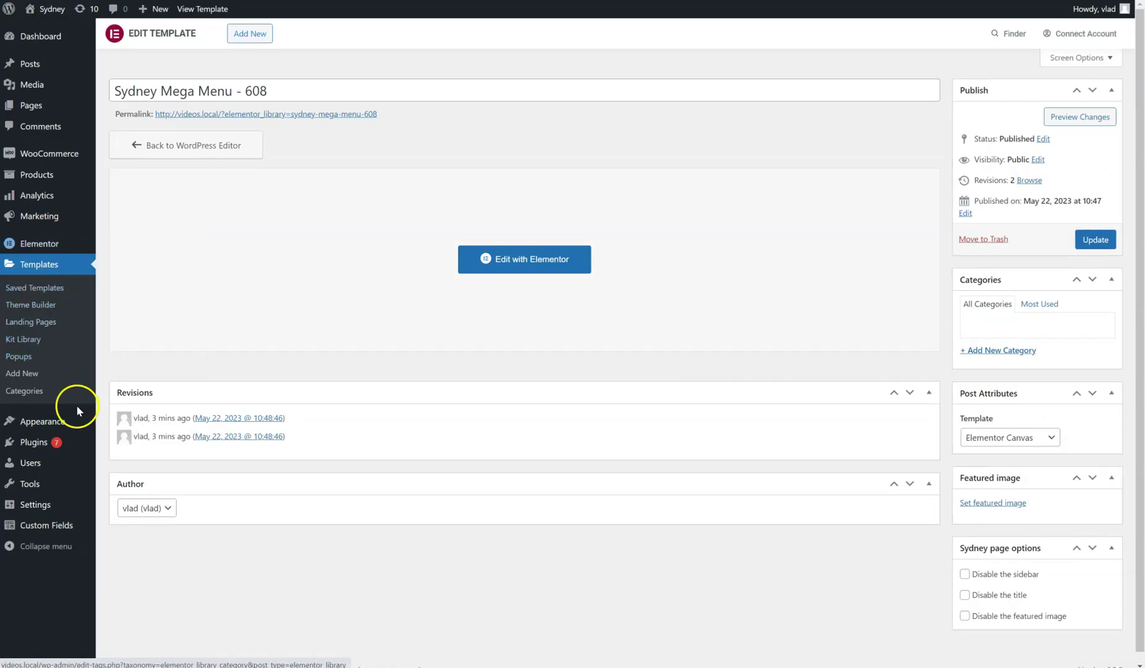
# Switch on Mega Menu for the Services item and create its Elementor content.
pyautogui.moveTo(77, 425)
pyautogui.click(124, 507)
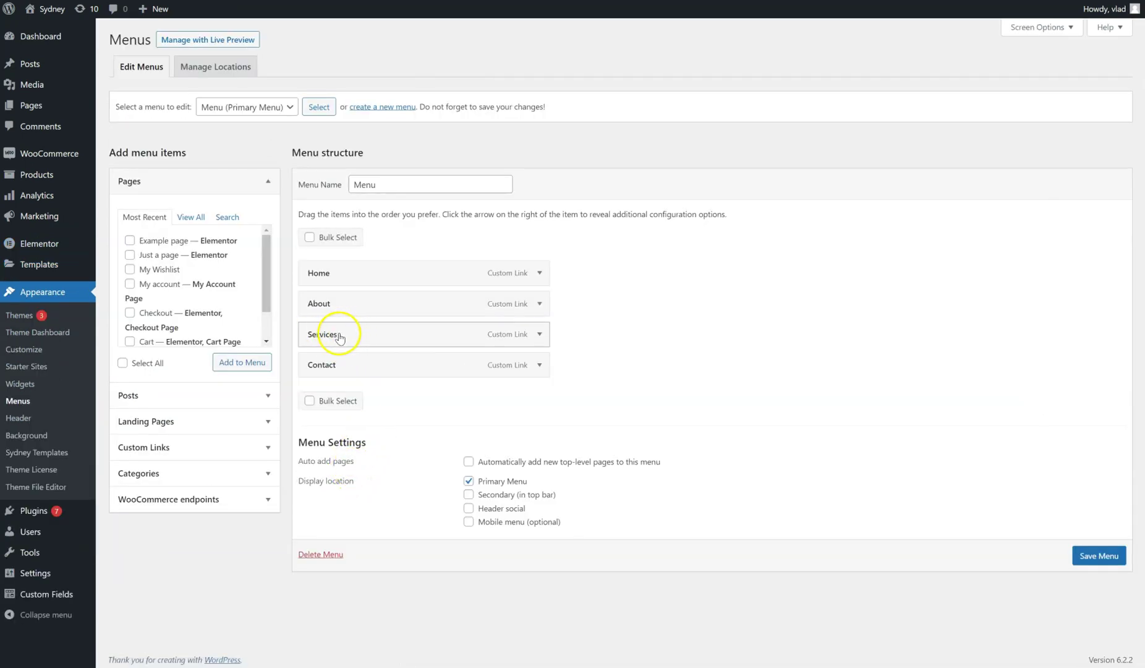
pyautogui.click(539, 334)
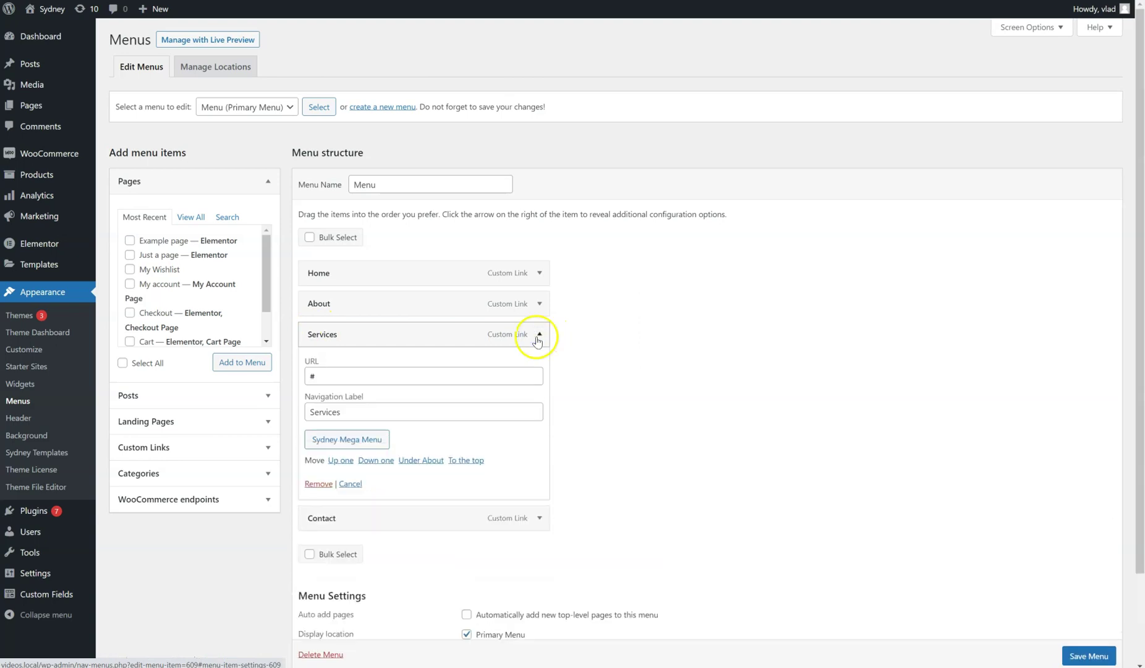
pyautogui.click(334, 436)
pyautogui.click(588, 293)
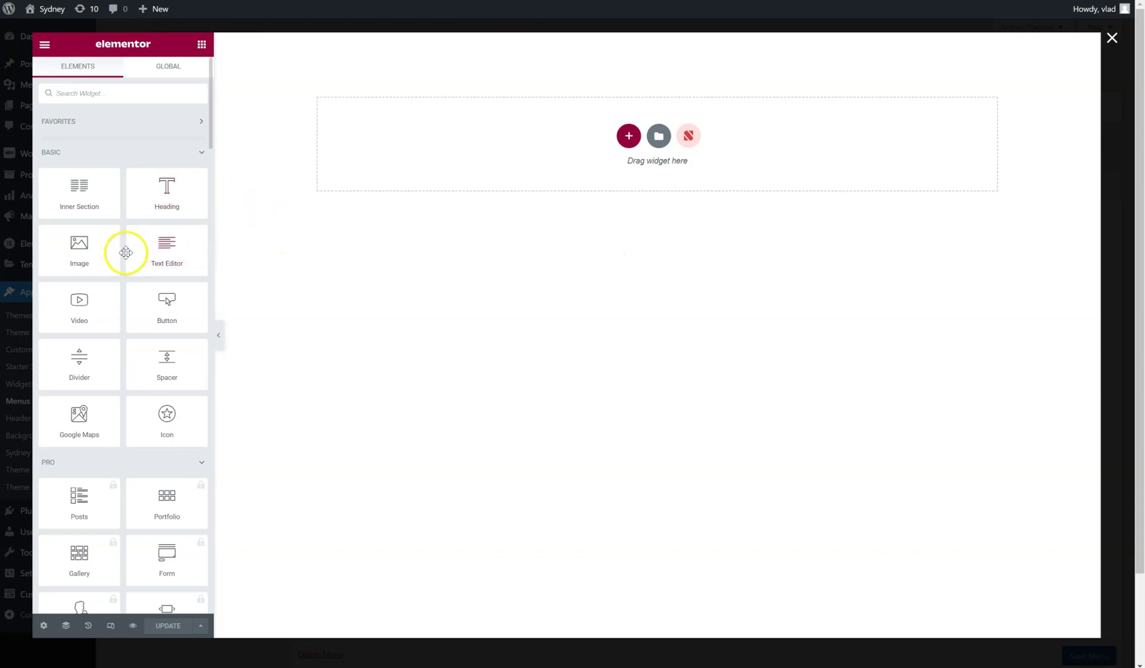
# Place a placeholder Image widget in the Services mega menu, save, and close the editor and dialog.
pyautogui.moveTo(115, 250); pyautogui.dragTo(475, 147)
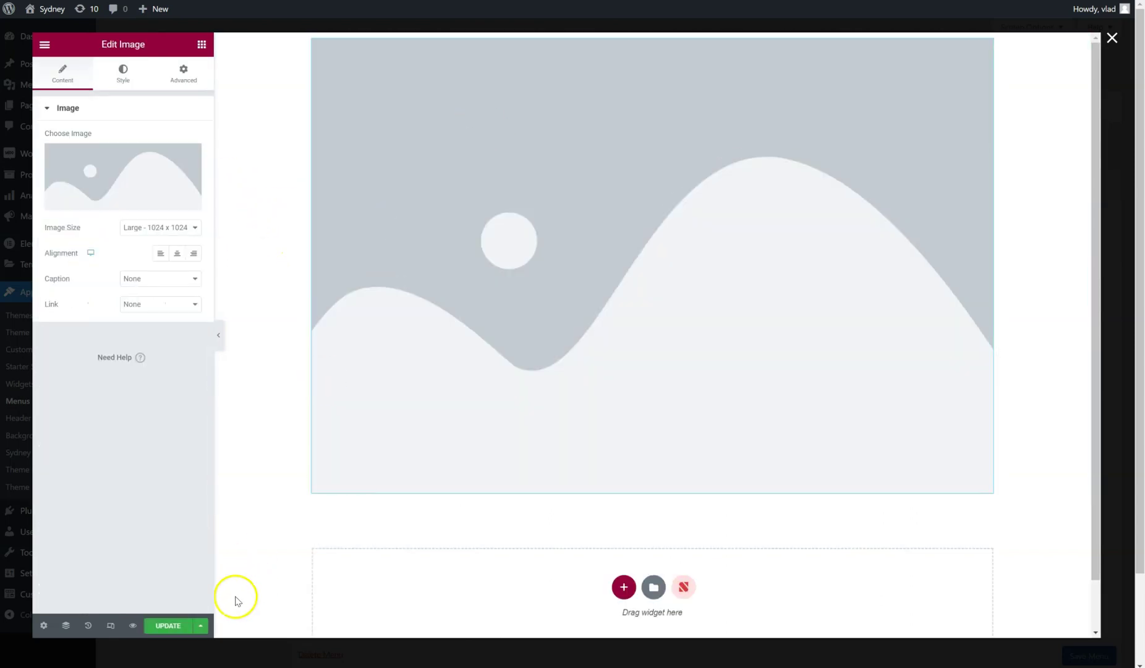
pyautogui.click(169, 626)
pyautogui.click(1112, 38)
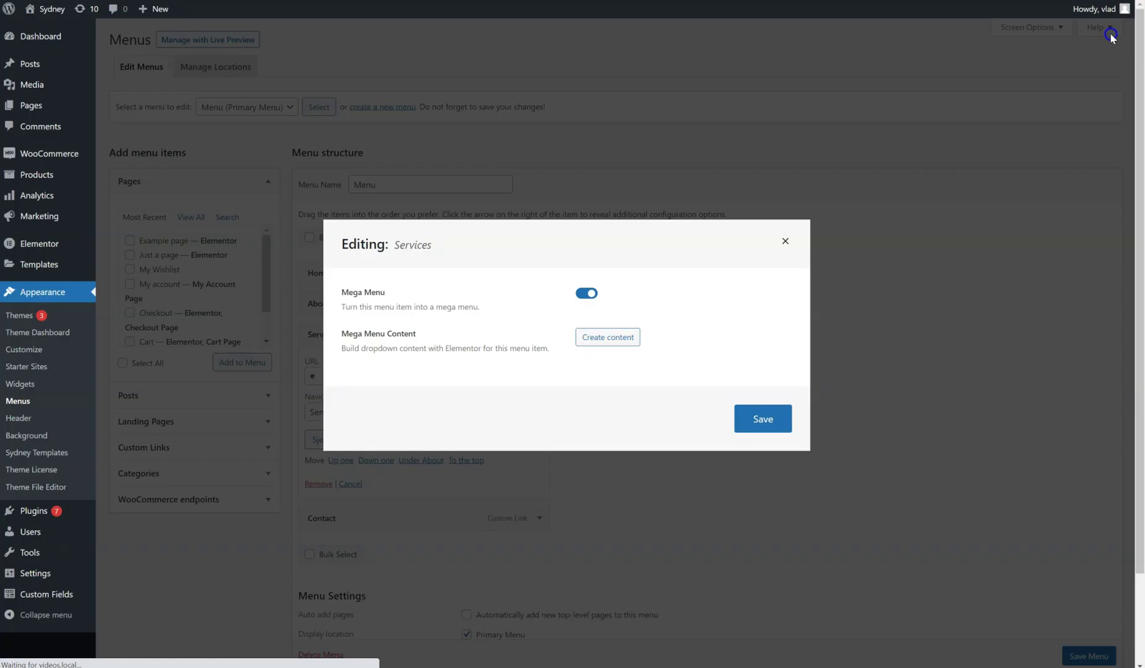
pyautogui.click(784, 240)
# On the live site, check the Services image panel and the About heading-and-video panel.
pyautogui.click(52, 11)
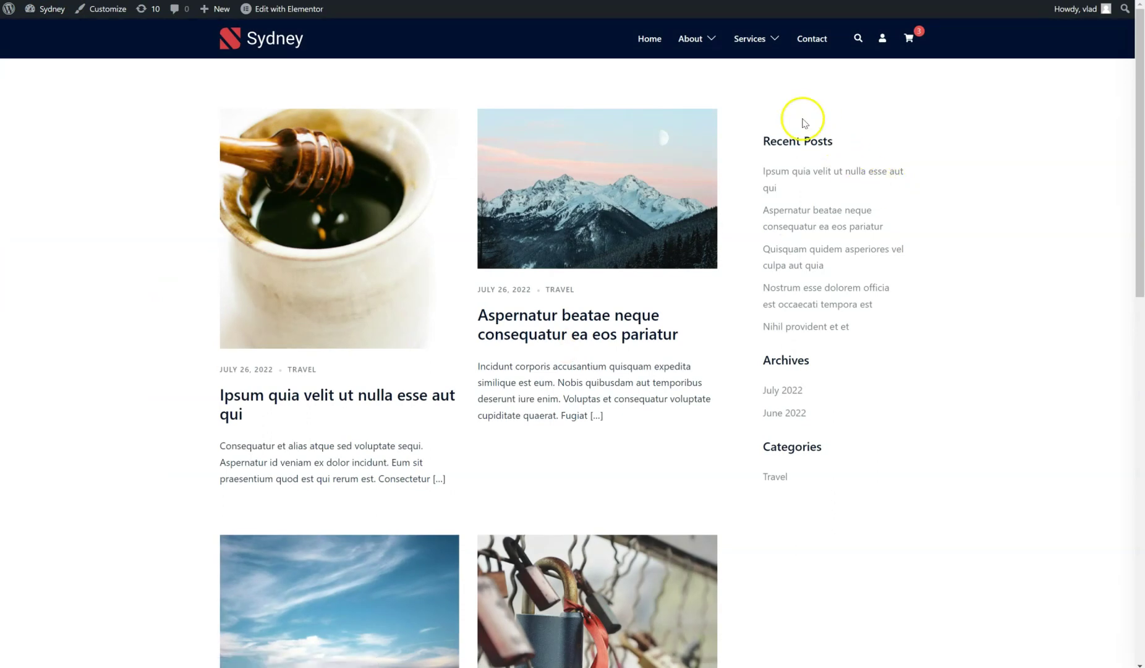
pyautogui.moveTo(761, 44)
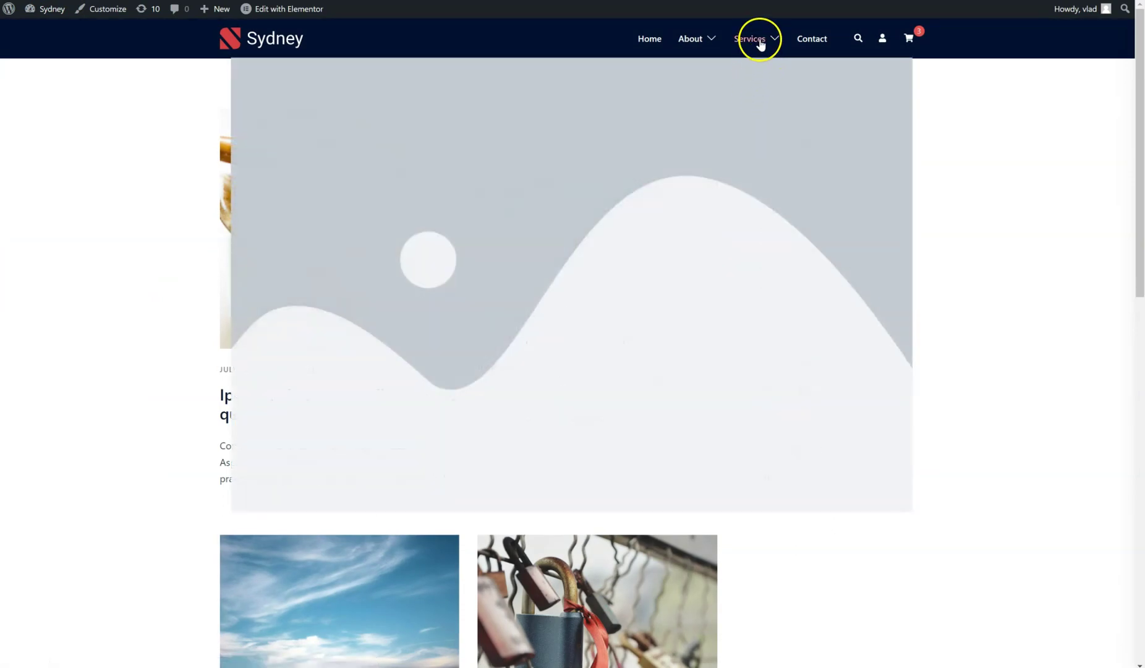
pyautogui.moveTo(691, 40)
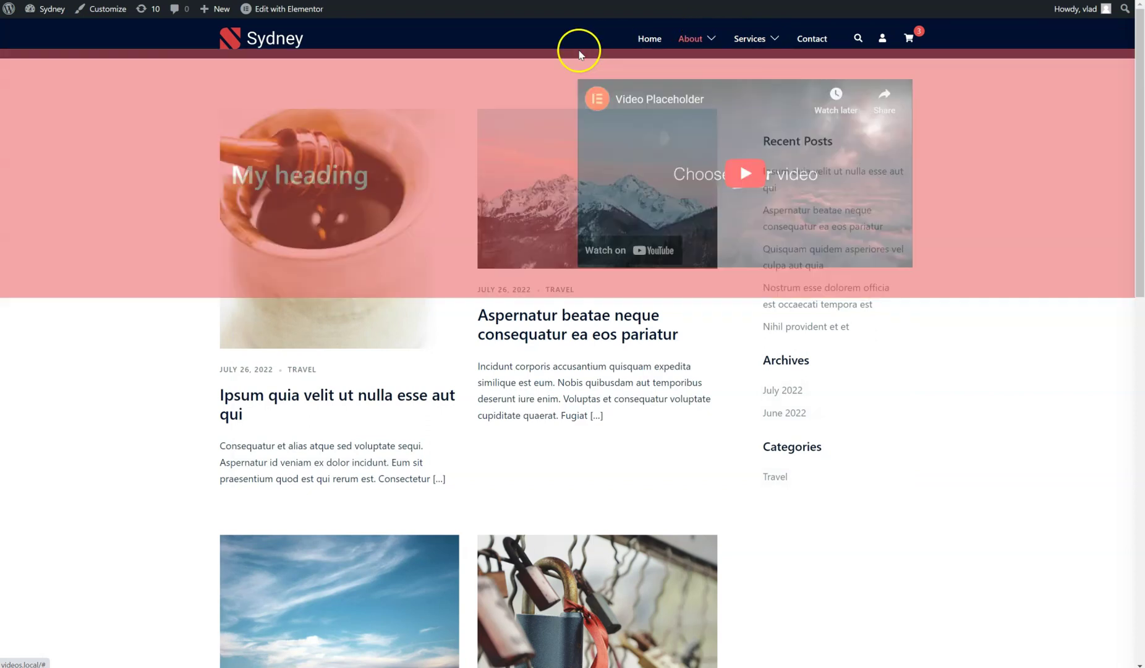